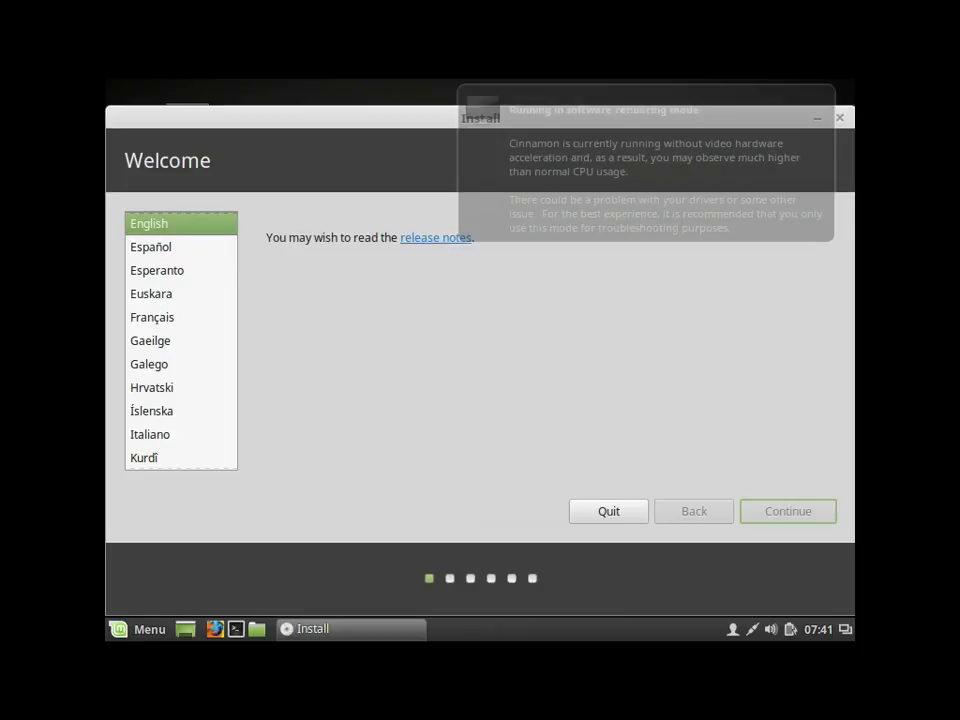
Accept English as the installer language and enable third-party software for graphics, Wi-Fi, Flash, MP3 and other media.
{"action": "key", "text": "Return"}
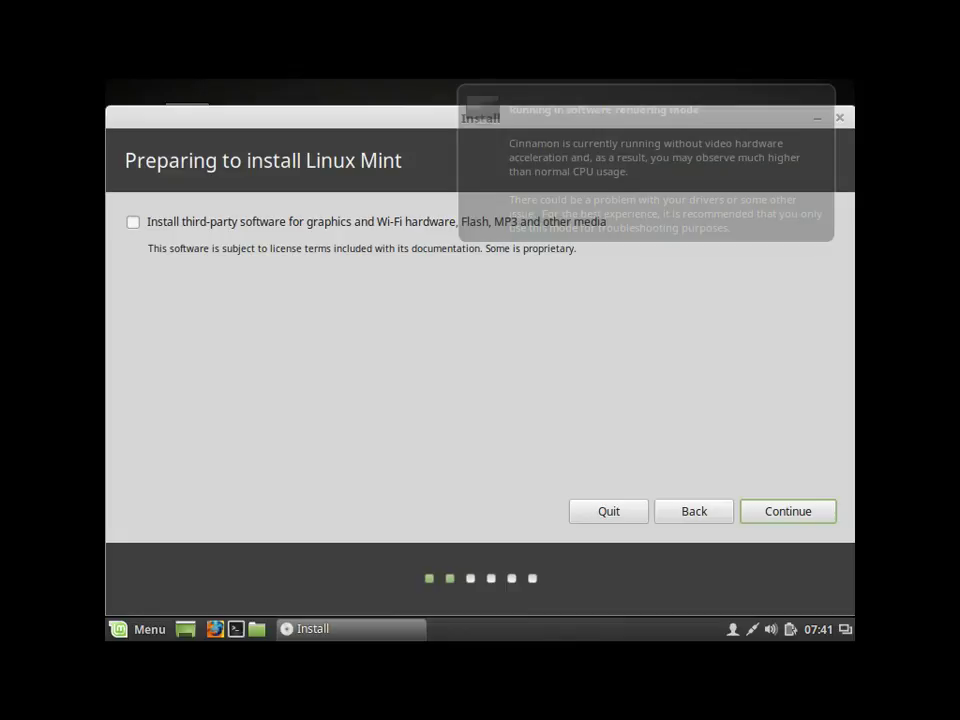
{"action": "key", "text": "space"}
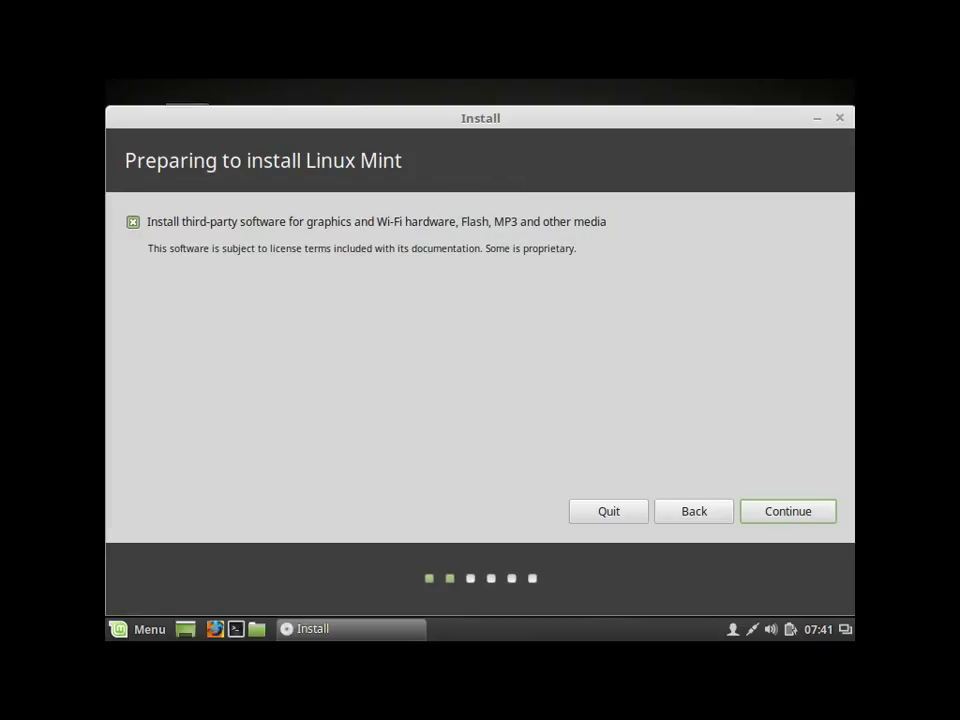
{"action": "key", "text": "Return"}
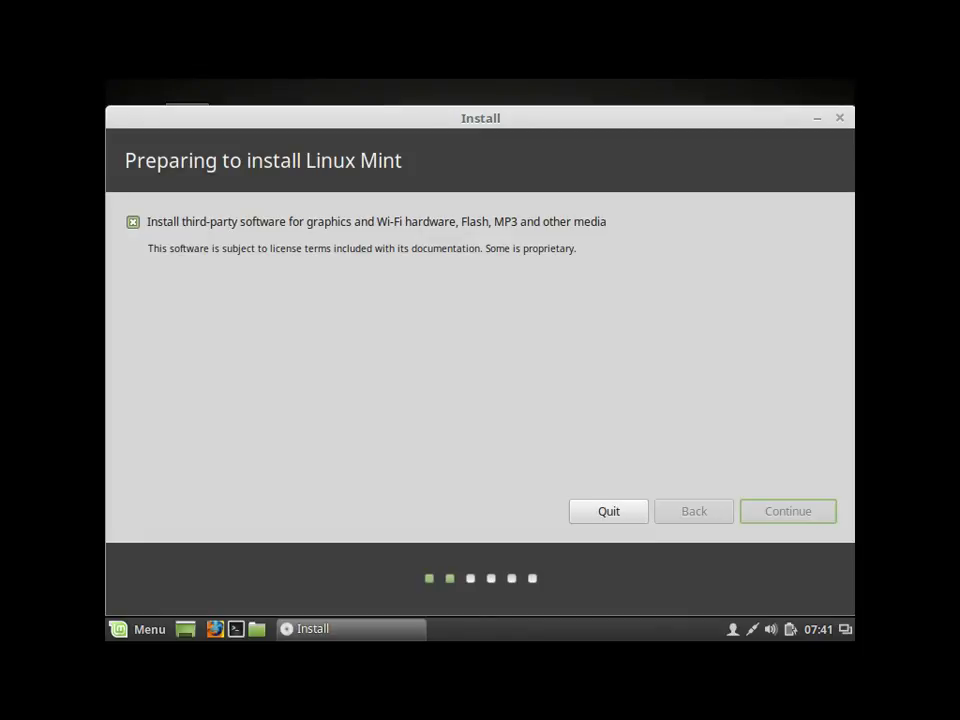
{"action": "key", "text": "Return"}
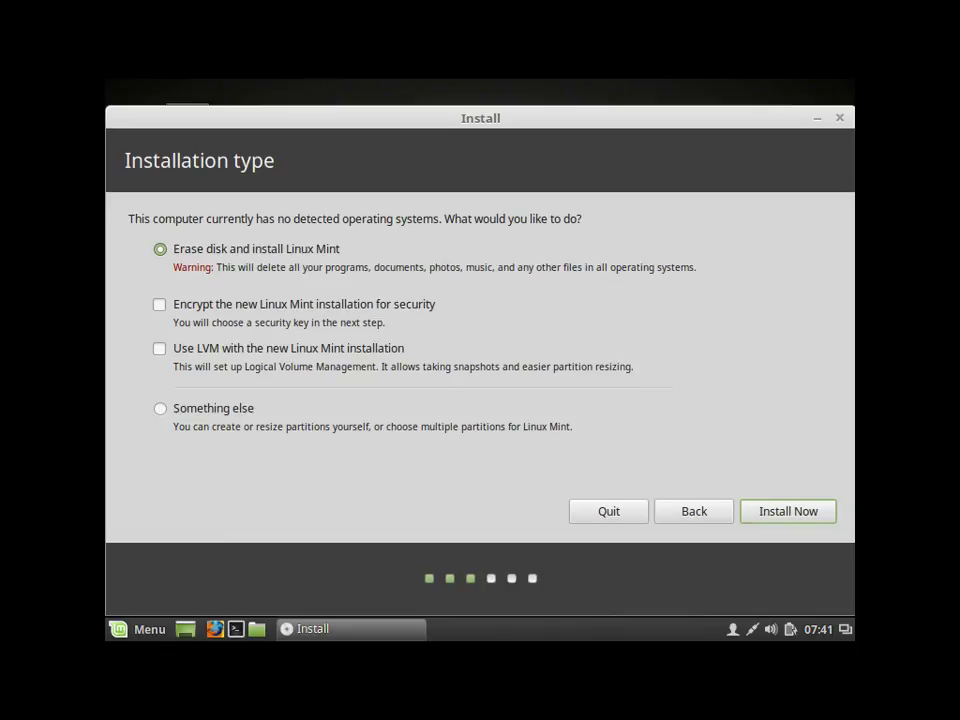
Start the installation with the erase-disk option and confirm writing the partition changes to the disk.
{"action": "key", "text": "Return"}
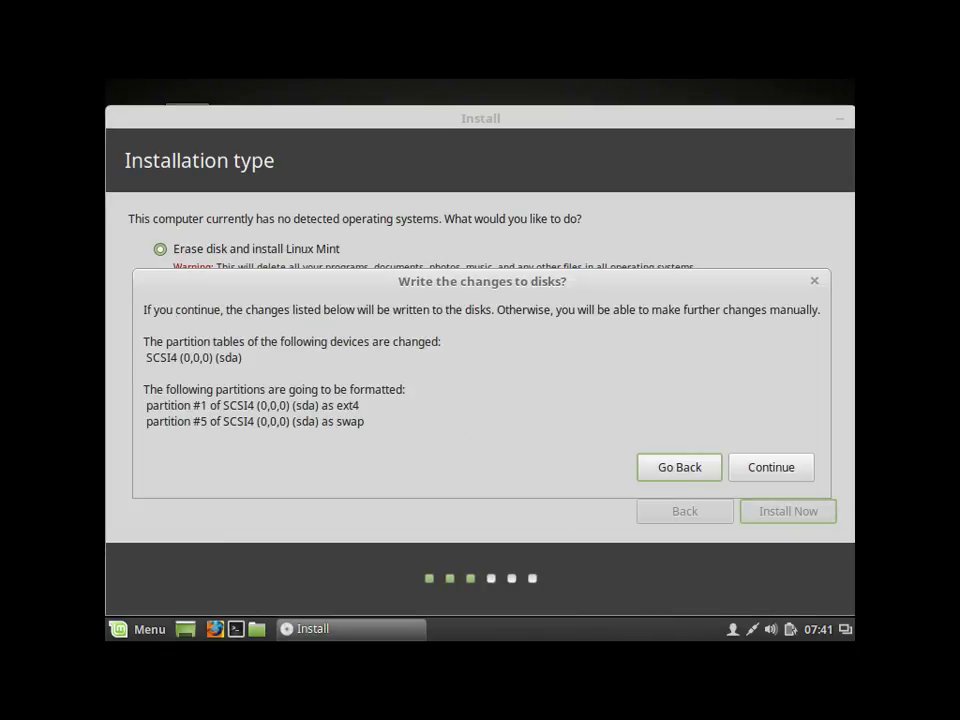
{"action": "key", "text": "Return"}
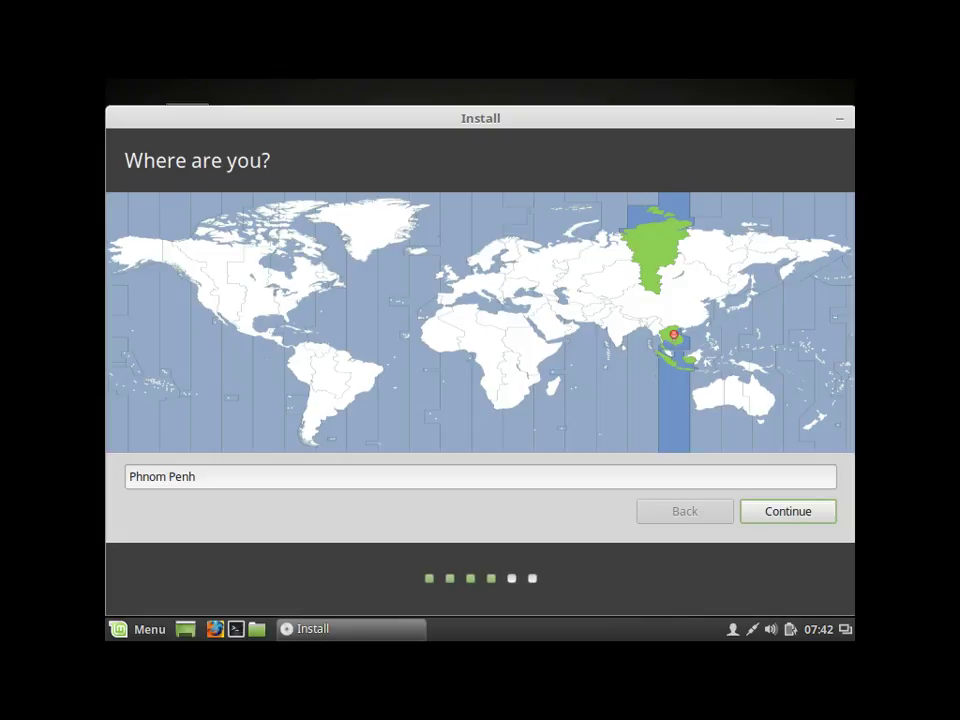
Choose a location in mainland Southeast Asia for the time zone and select the Japanese keyboard layout.
{"action": "left_click", "coordinate": [680, 334]}
{"action": "key", "text": "Return"}
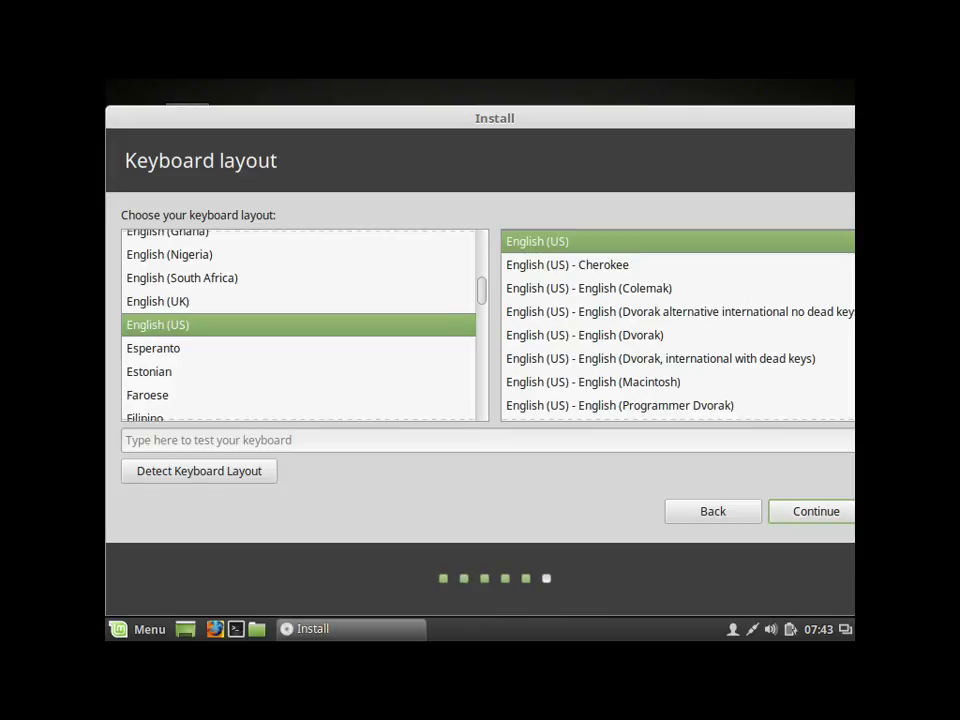
{"action": "scroll", "coordinate": [298, 325], "scroll_direction": "down", "scroll_amount": 6}
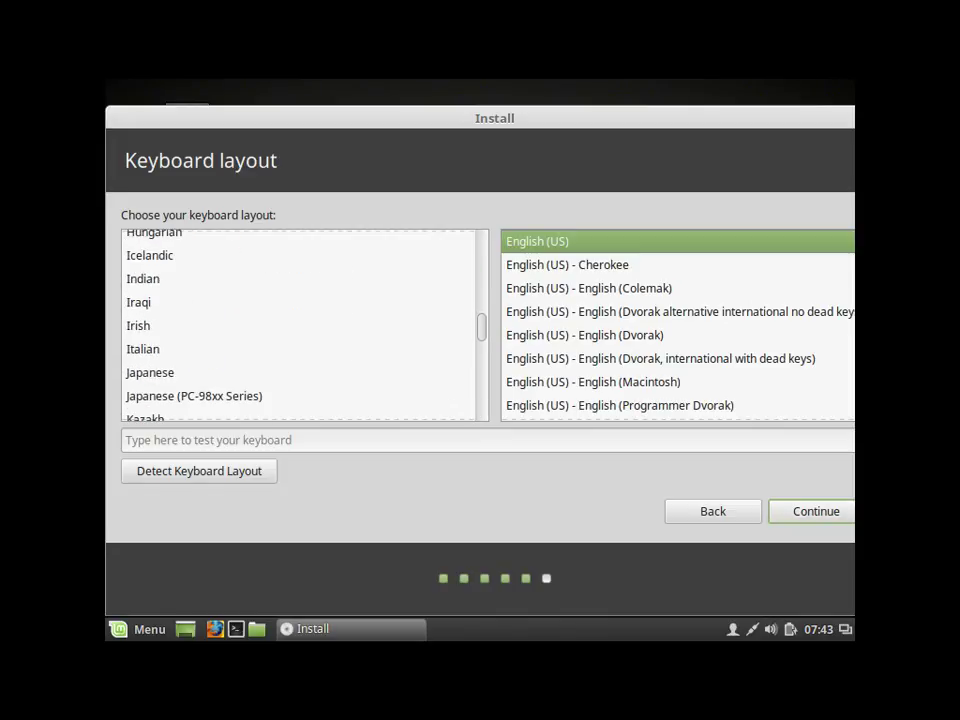
{"action": "left_click", "coordinate": [150, 372]}
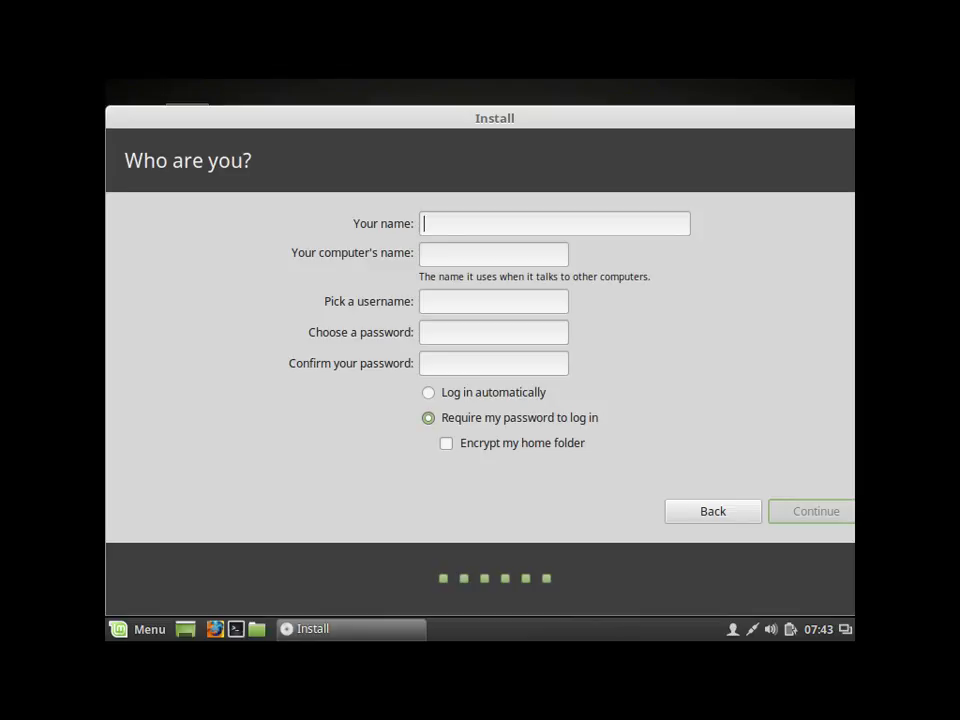
Enter the account owner's name and set the computer's name to vh.
{"action": "type", "text": "u"}
{"action": "key", "text": "BackSpace"}
{"action": "type", "text": "vuhung"}
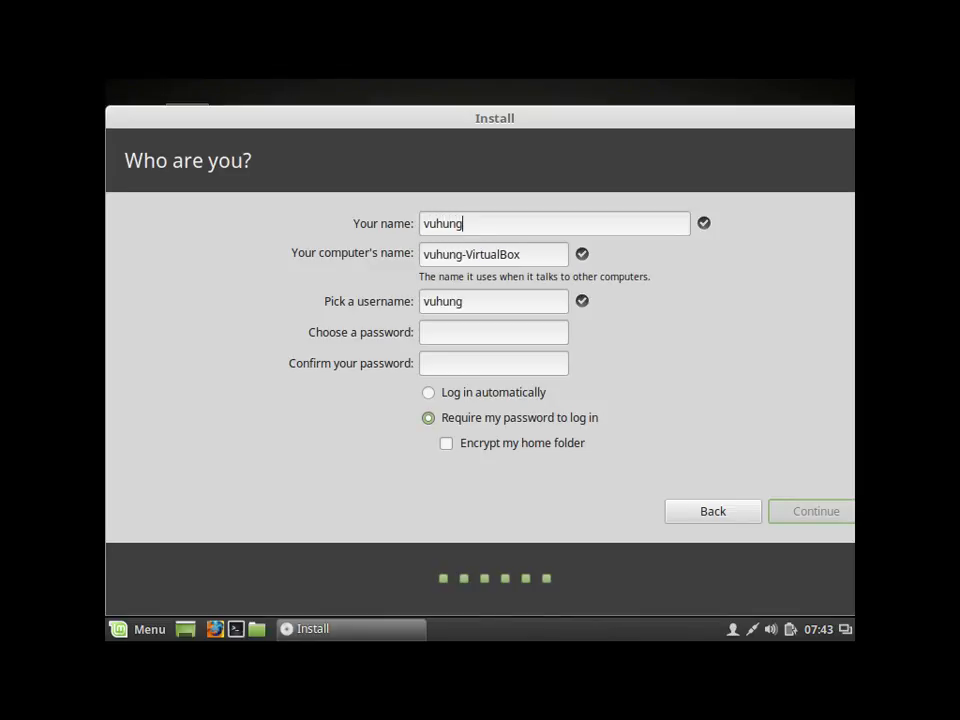
{"action": "key", "text": "Tab"}
{"action": "type", "text": "vh"}
Keep the suggested username, enter and confirm the account password, and continue with the installation.
{"action": "key", "text": "Tab"}
{"action": "key", "text": "Tab"}
{"action": "type", "text": "*****"}
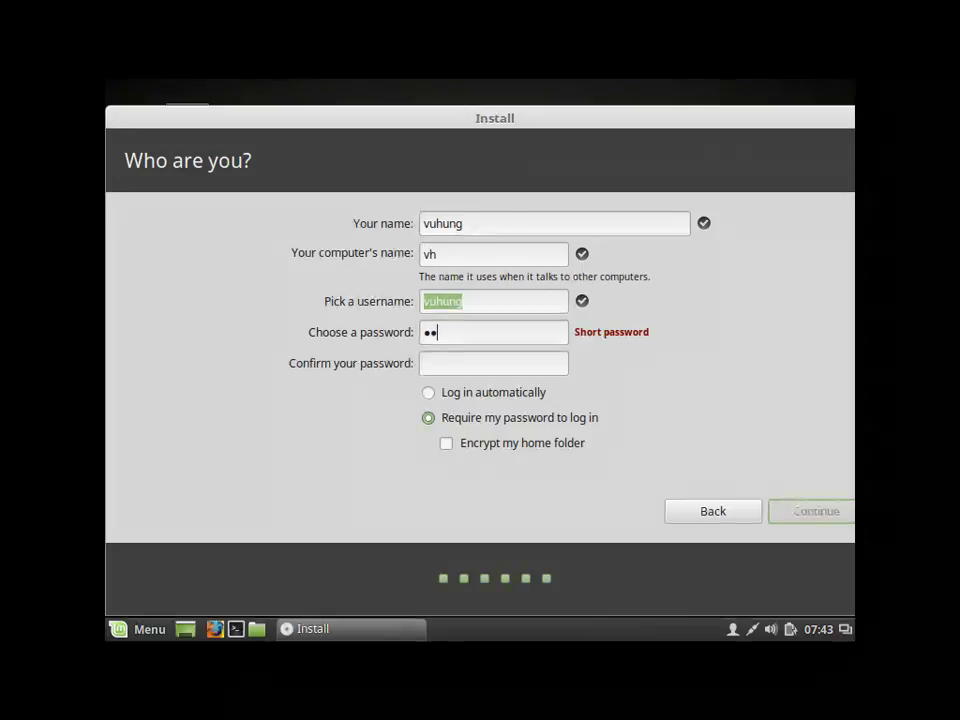
{"action": "type", "text": "*"}
{"action": "key", "text": "Tab"}
{"action": "type", "text": "******"}
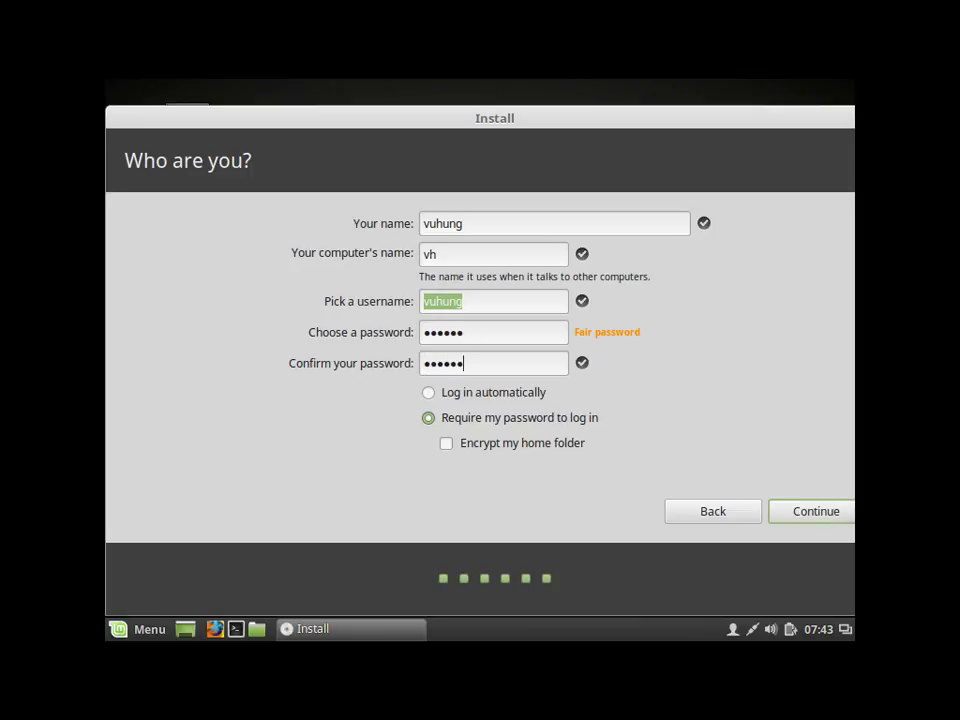
{"action": "key", "text": "Return"}
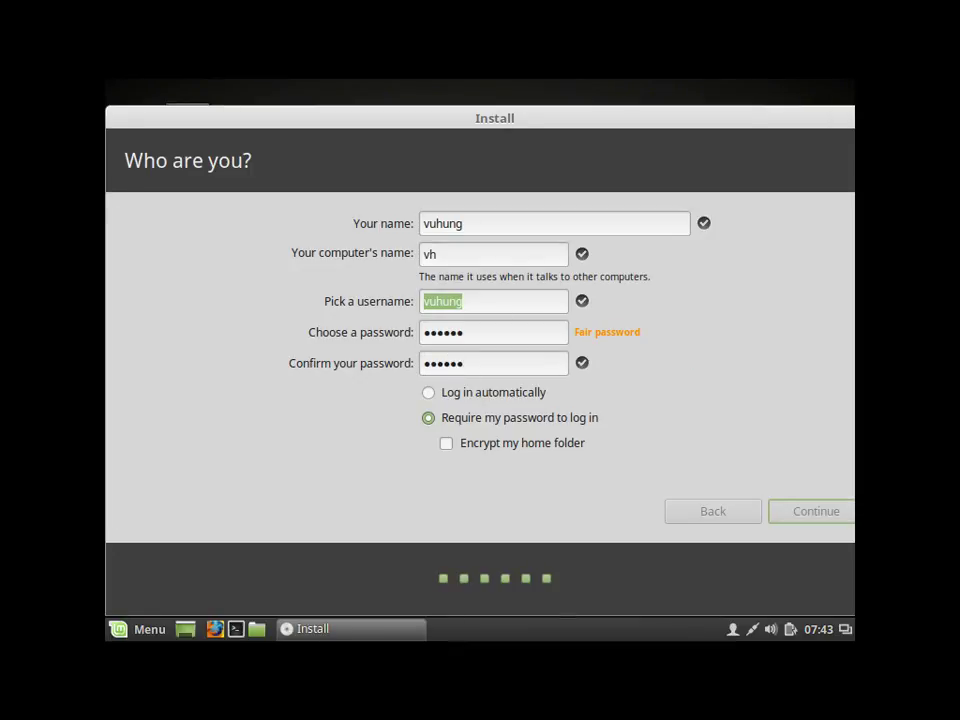
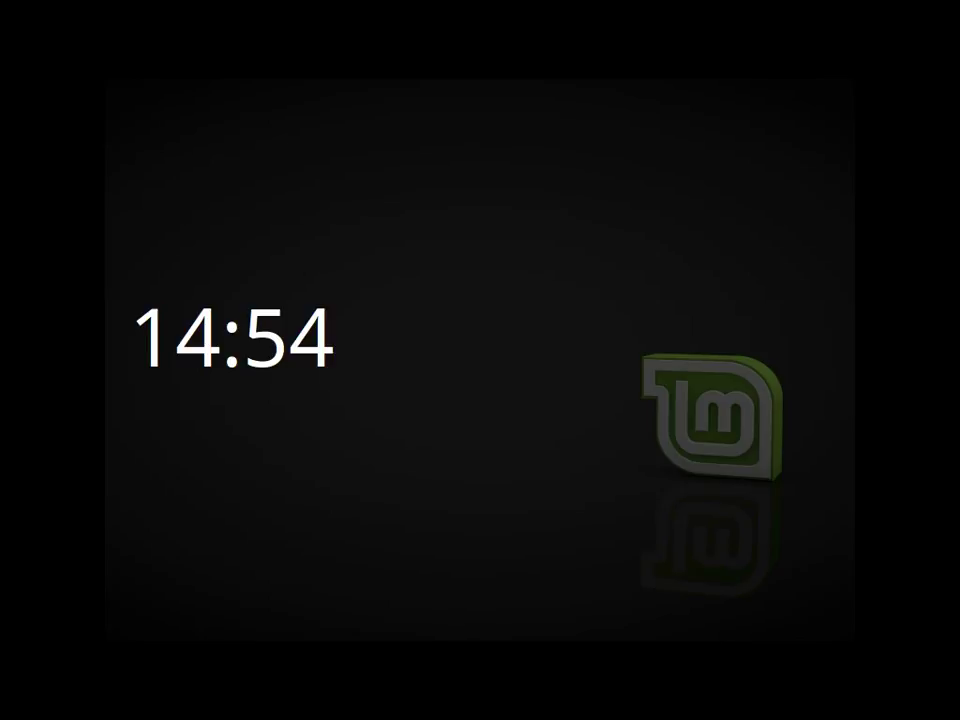
Wake the screen, restart the computer after the installation and continue past the installation medium removal request.
{"action": "key", "text": "Escape"}
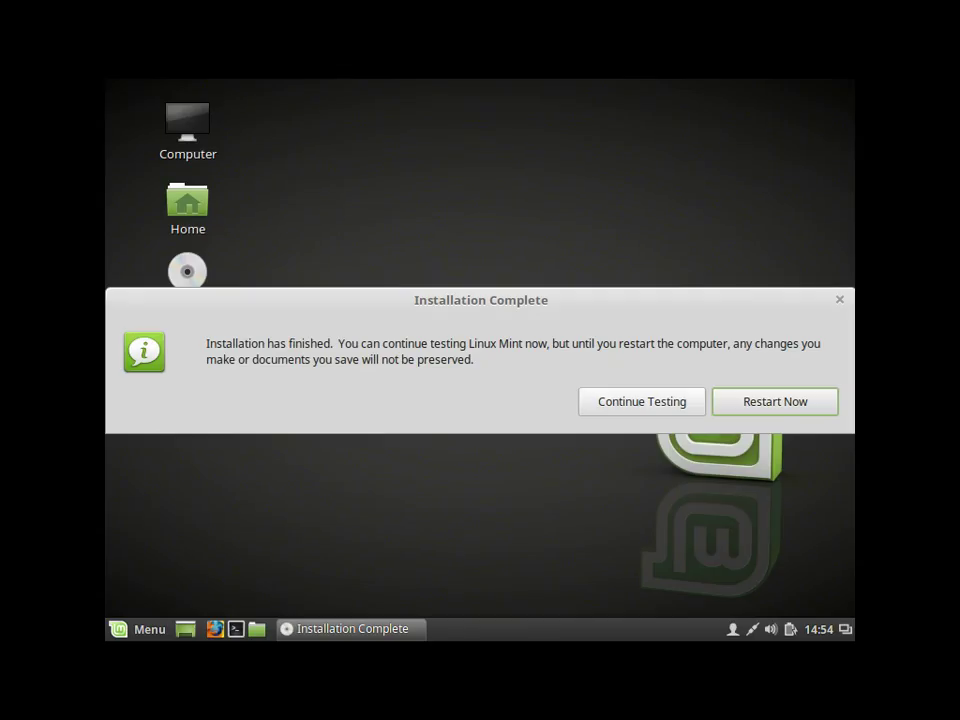
{"action": "key", "text": "Return"}
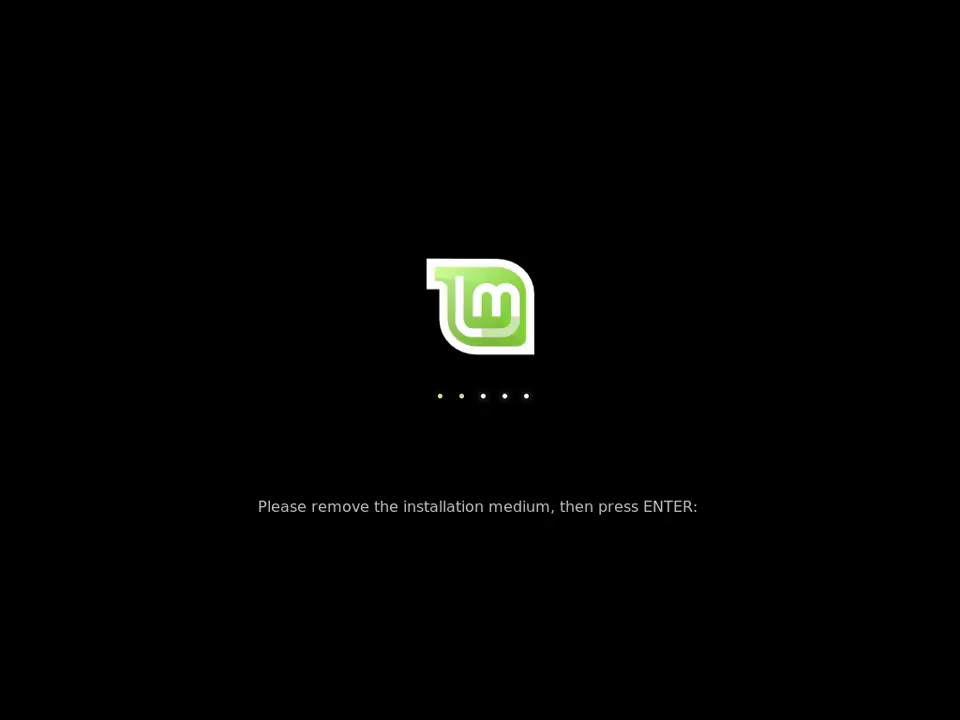
{"action": "key", "text": "Return"}
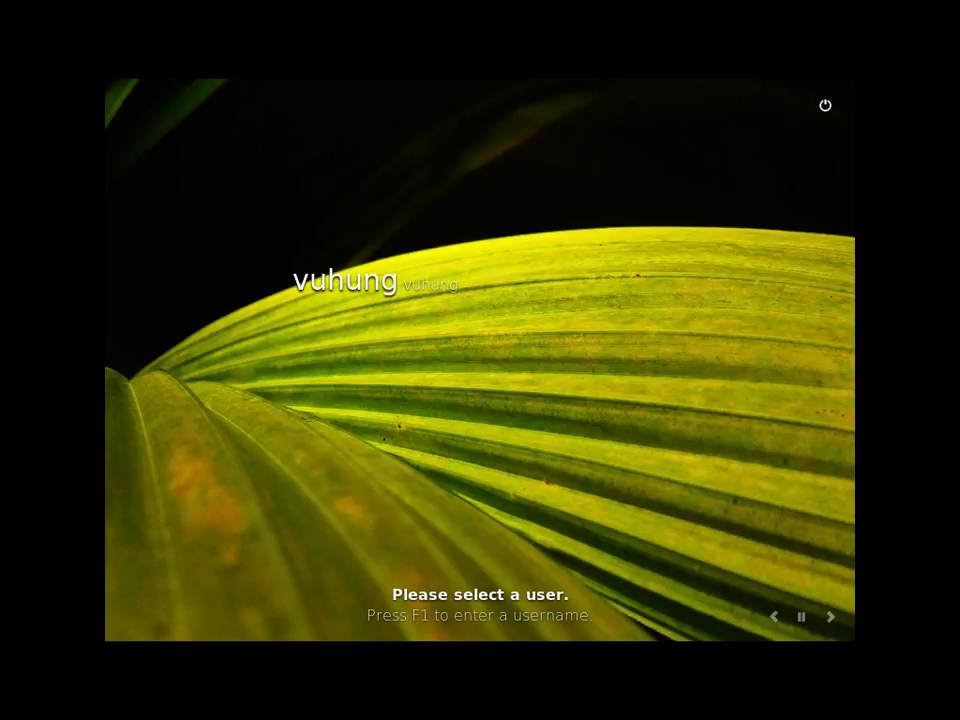
Log in to the new user account with the account password and close the Welcome Screen.
{"action": "key", "text": "Return"}
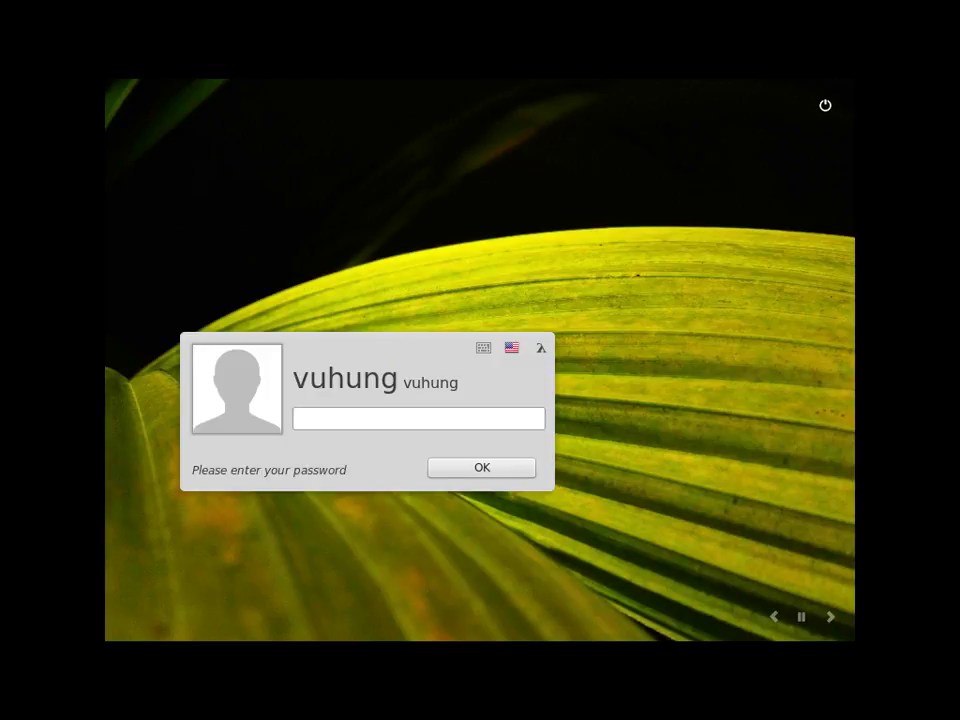
{"action": "type", "text": "••••••"}
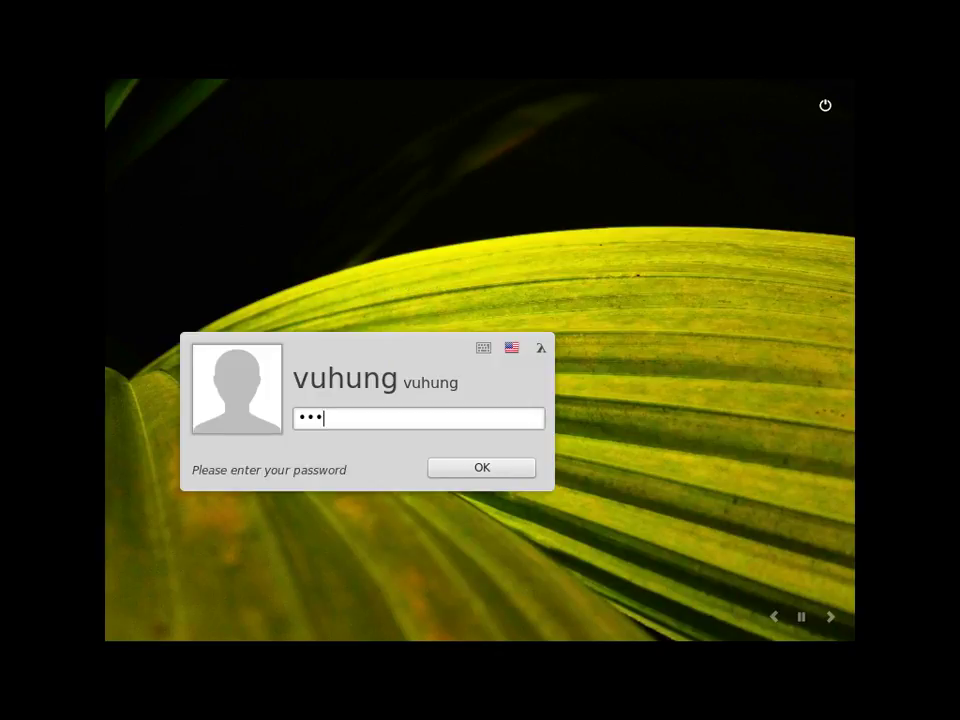
{"action": "key", "text": "Return"}
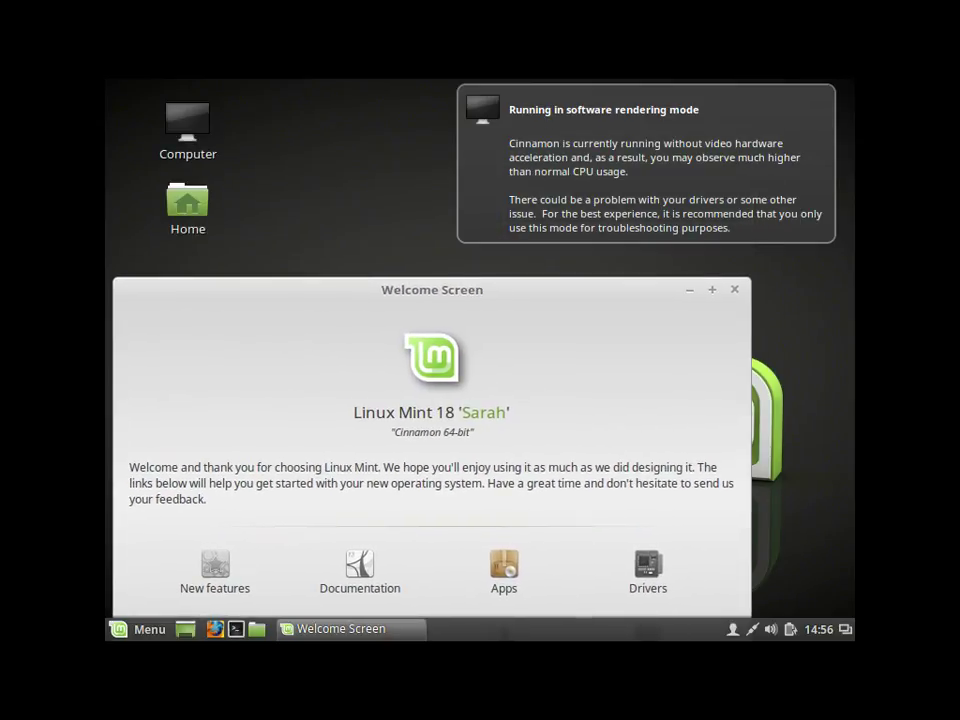
{"action": "key", "text": "alt+F4"}
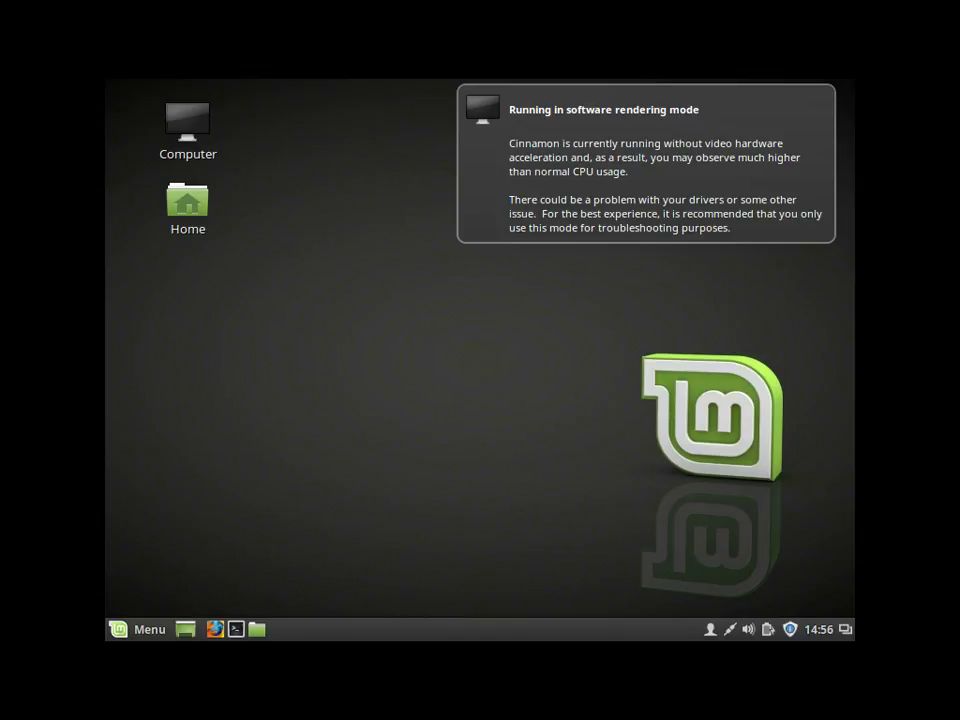
Authorize the VirtualBox Guest Additions installer to run as super user with the account password.
{"action": "key", "text": "Escape"}
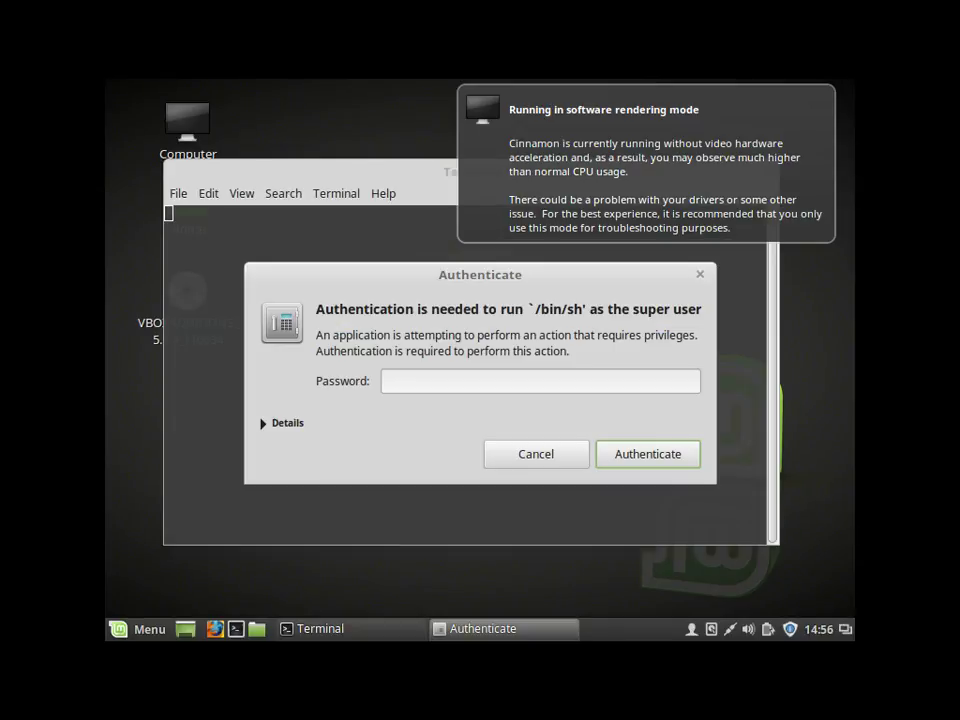
{"action": "type", "text": "••••••"}
{"action": "key", "text": "Return"}
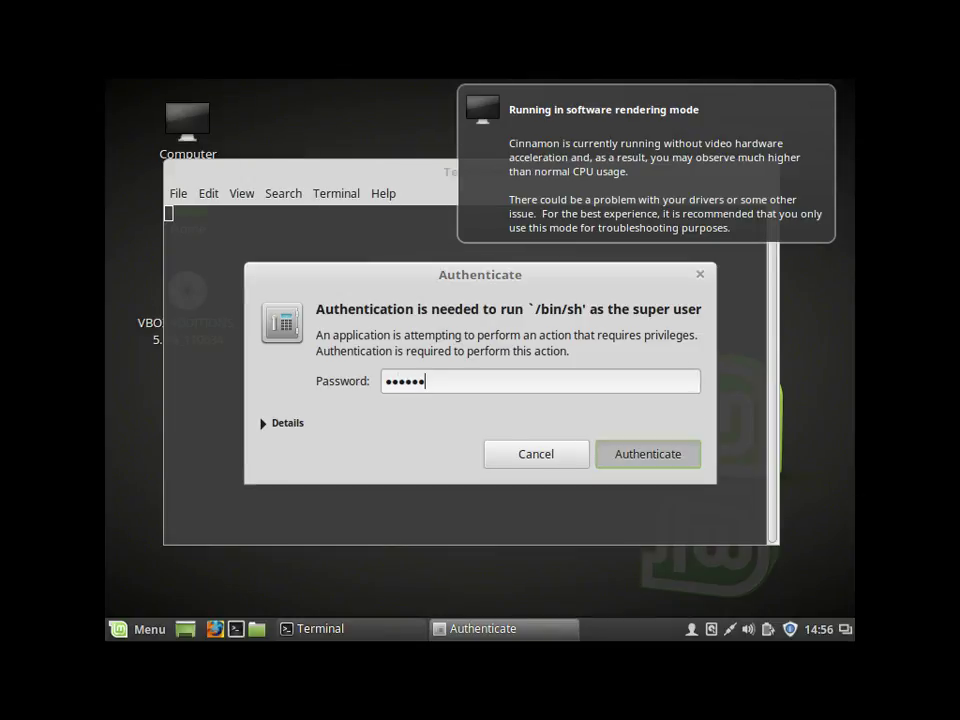
Answer yes to continue the Guest Additions installation and extend the terminal window slightly upward.
{"action": "type", "text": "yes"}
{"action": "key", "text": "Return"}
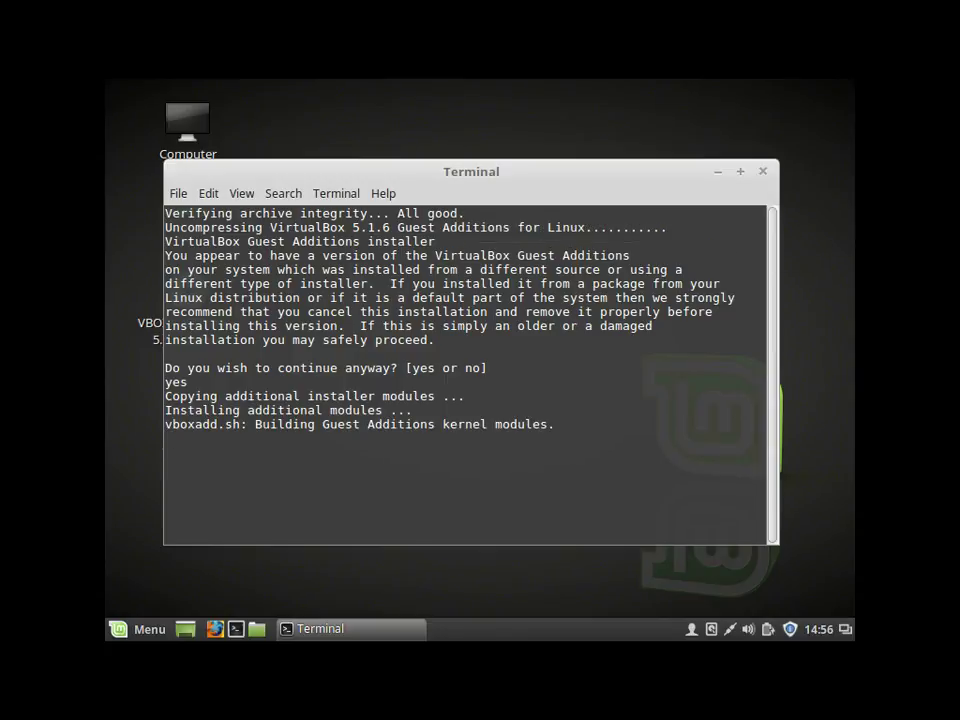
{"action": "left_click_drag", "start_coordinate": [470, 160], "coordinate": [470, 146]}
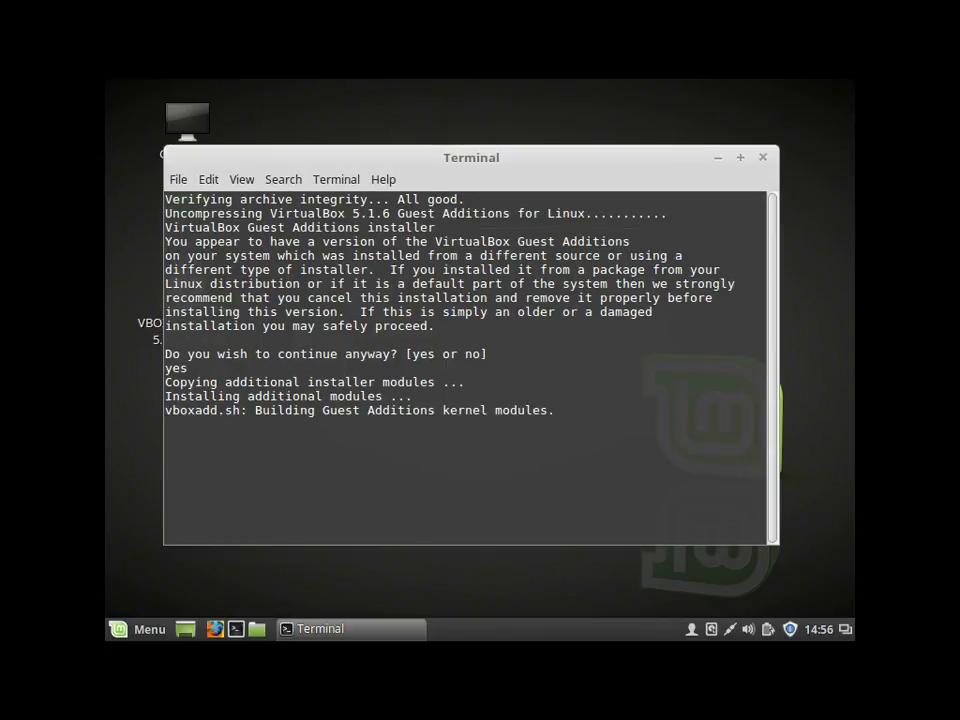